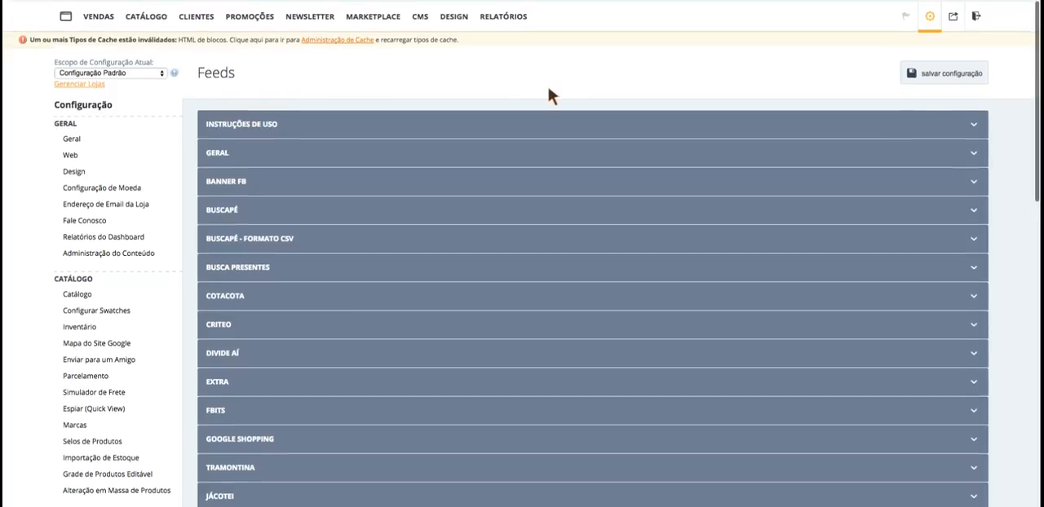
- Expand the Geral section of the Feeds configuration
{"action": "left_click", "coordinate": [930, 14]}
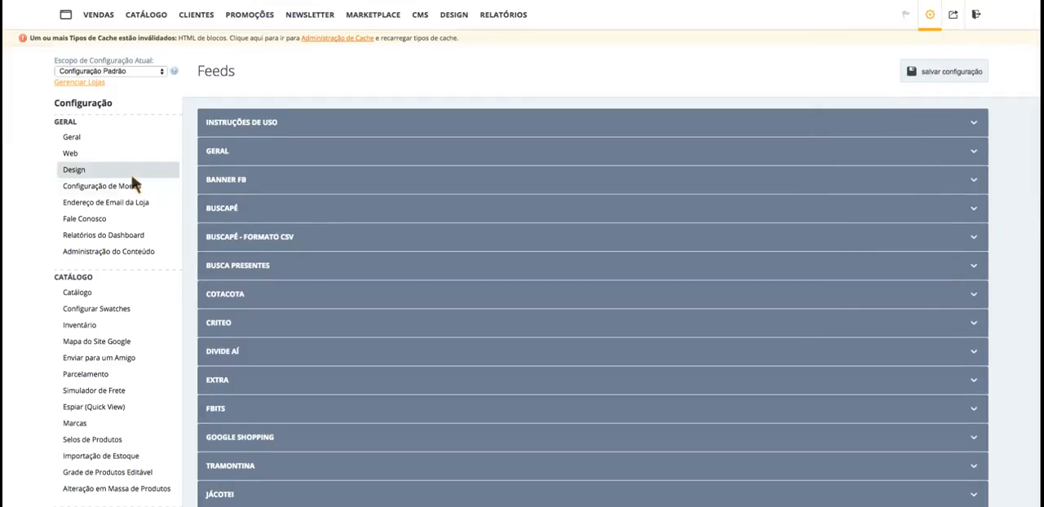
{"action": "scroll", "coordinate": [129, 171], "scroll_direction": "down", "scroll_amount": 6}
{"action": "scroll", "coordinate": [131, 176], "scroll_direction": "down", "scroll_amount": 3}
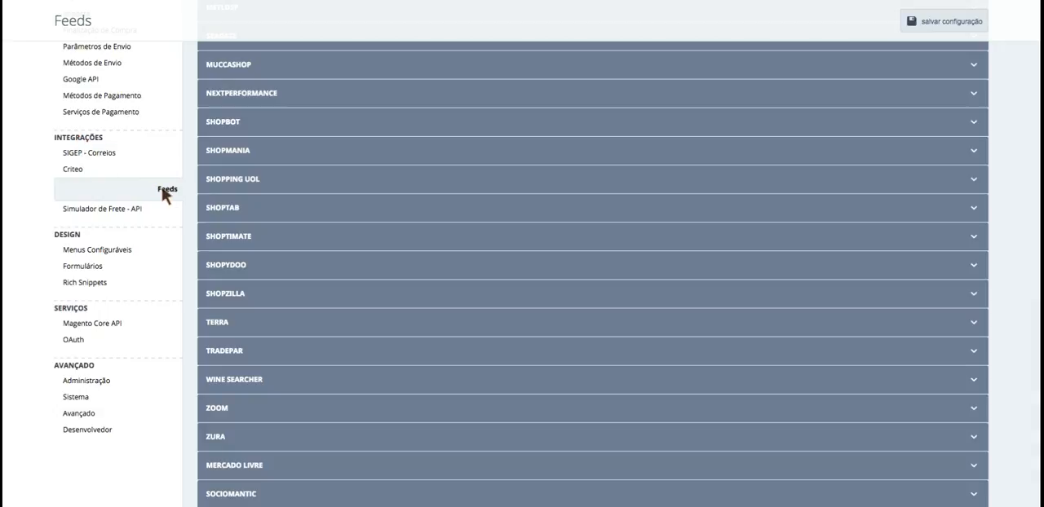
{"action": "scroll", "coordinate": [443, 249], "scroll_direction": "up", "scroll_amount": 10}
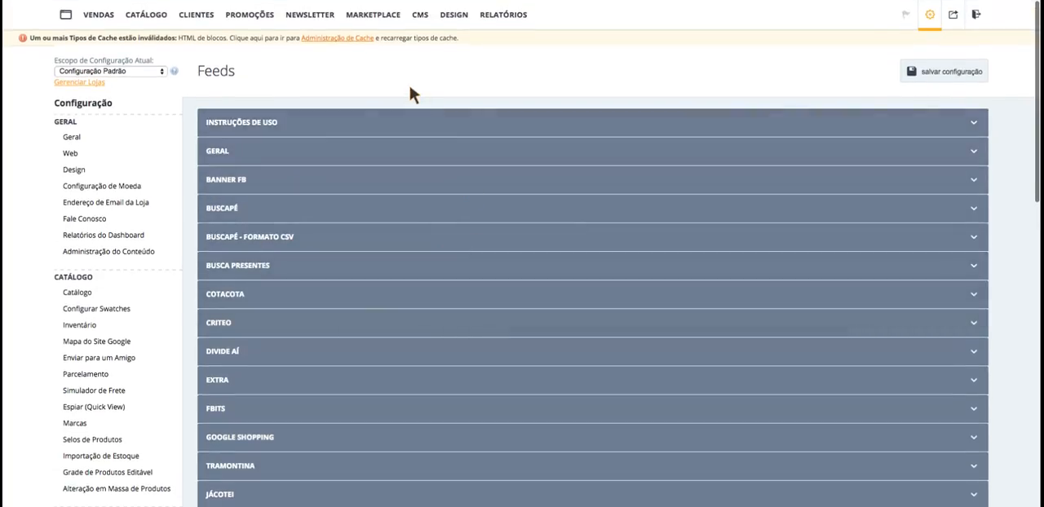
{"action": "left_click", "coordinate": [264, 145]}
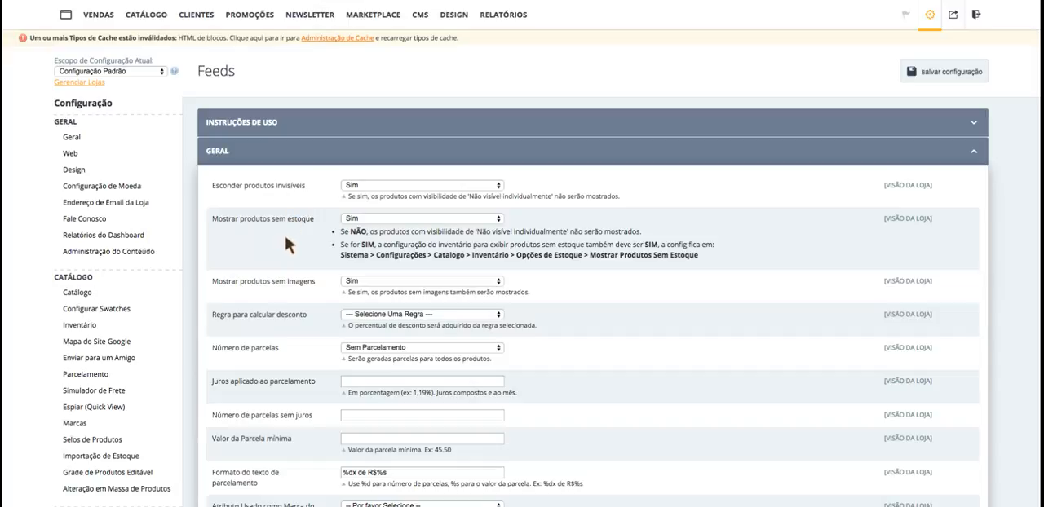
{"action": "scroll", "coordinate": [283, 233], "scroll_direction": "down", "scroll_amount": 3}
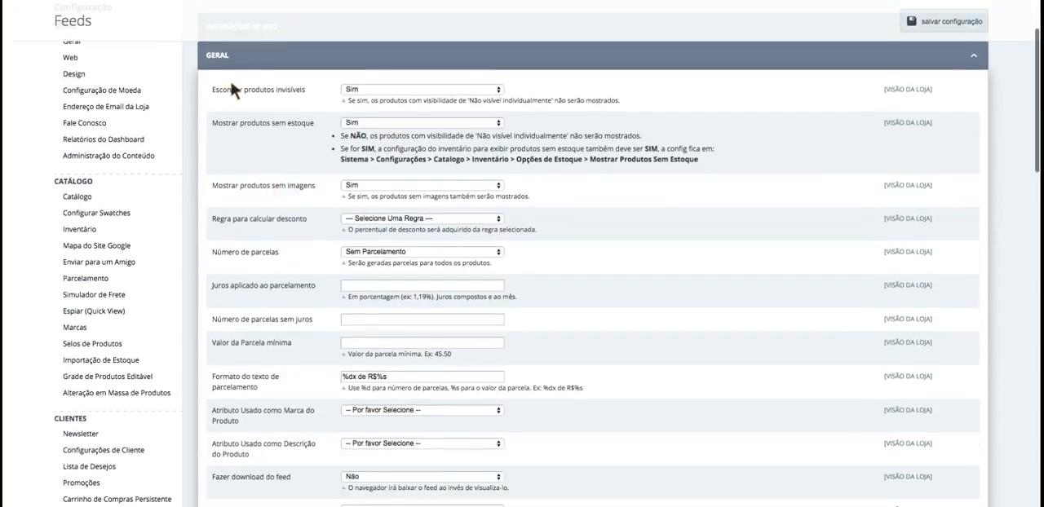
{"action": "scroll", "coordinate": [267, 92], "scroll_direction": "up", "scroll_amount": 1}
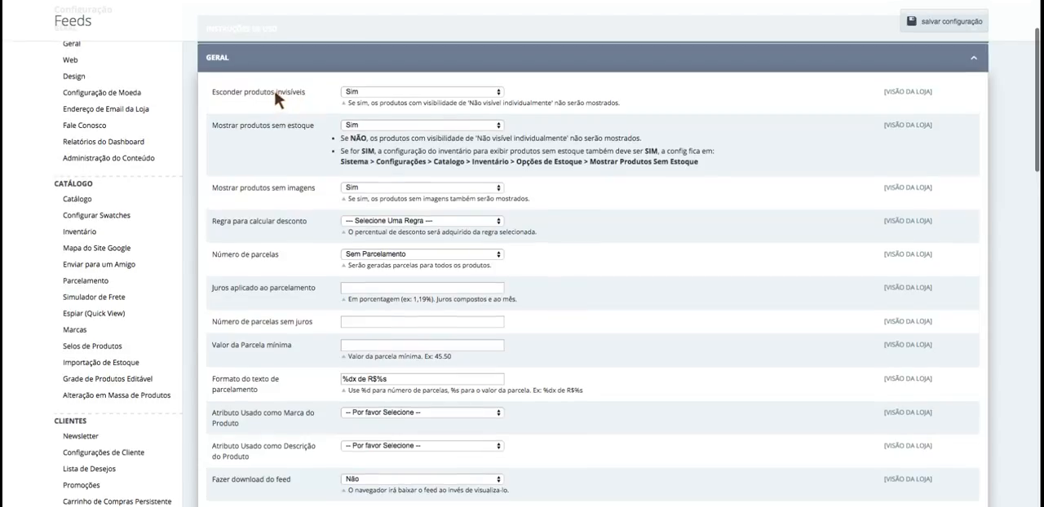
{"action": "scroll", "coordinate": [304, 114], "scroll_direction": "up", "scroll_amount": 1}
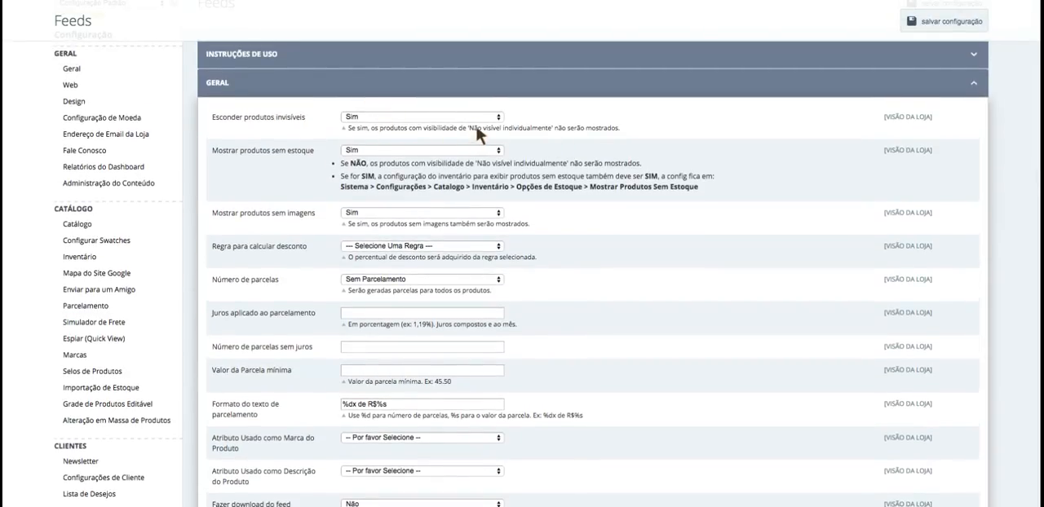
- Set Esconder produtos invisíveis to Não
{"action": "left_click_drag", "start_coordinate": [469, 128], "coordinate": [553, 136]}
{"action": "left_click", "coordinate": [552, 139]}
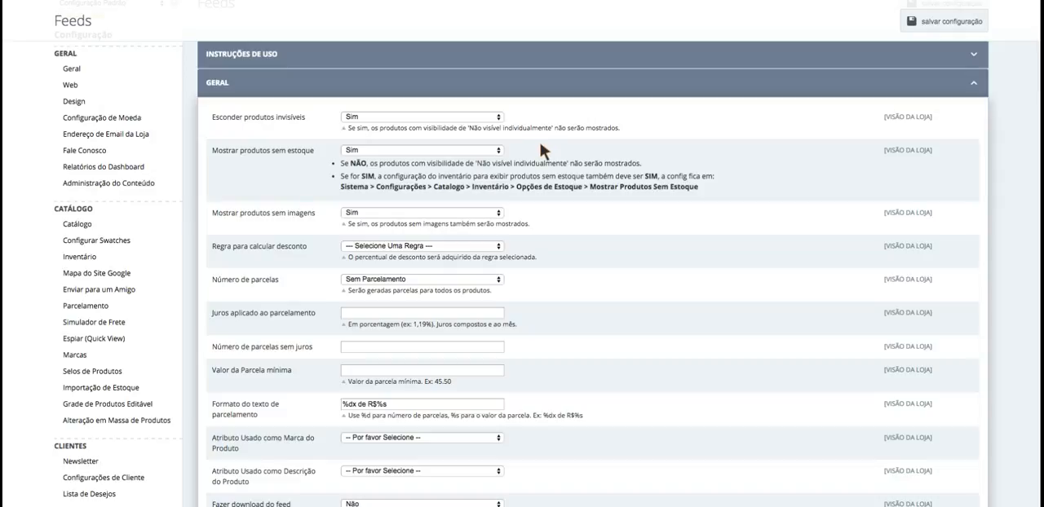
{"action": "left_click", "coordinate": [418, 128]}
- Review the 'Não visível individualmente' note and set Esconder produtos invisíveis back to Sim
{"action": "left_click_drag", "start_coordinate": [468, 129], "coordinate": [555, 134]}
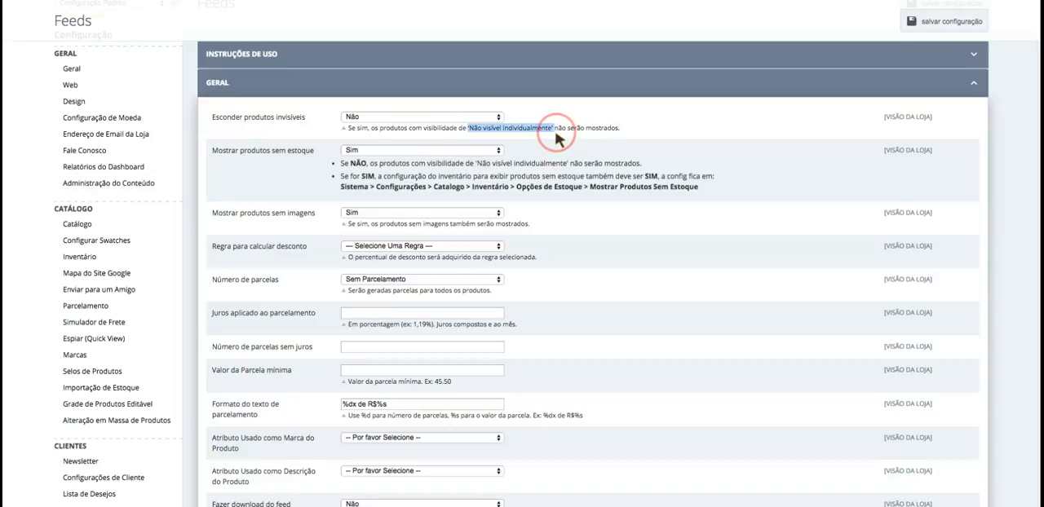
{"action": "left_click", "coordinate": [554, 135]}
{"action": "left_click_drag", "start_coordinate": [466, 128], "coordinate": [555, 137]}
{"action": "left_click", "coordinate": [554, 137]}
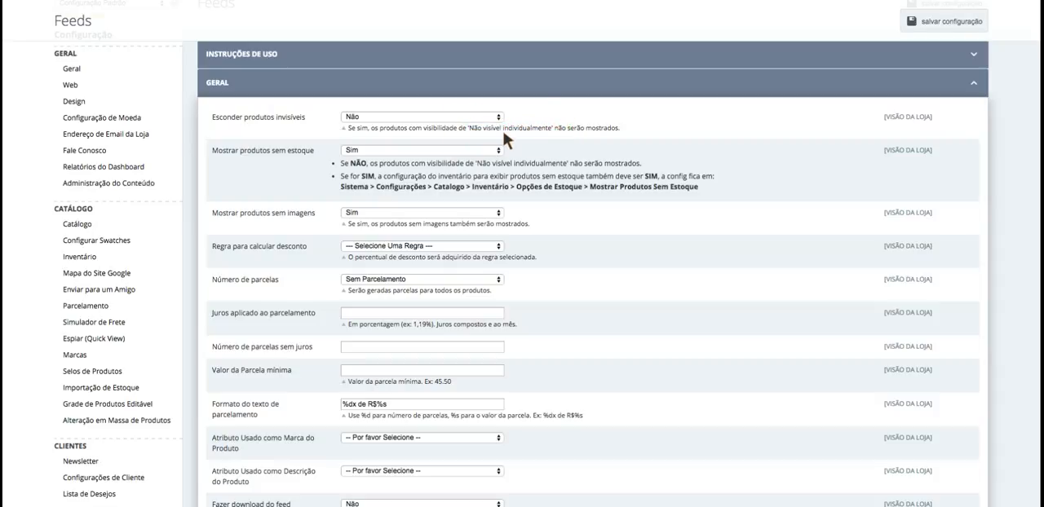
{"action": "left_click_drag", "start_coordinate": [466, 128], "coordinate": [555, 137]}
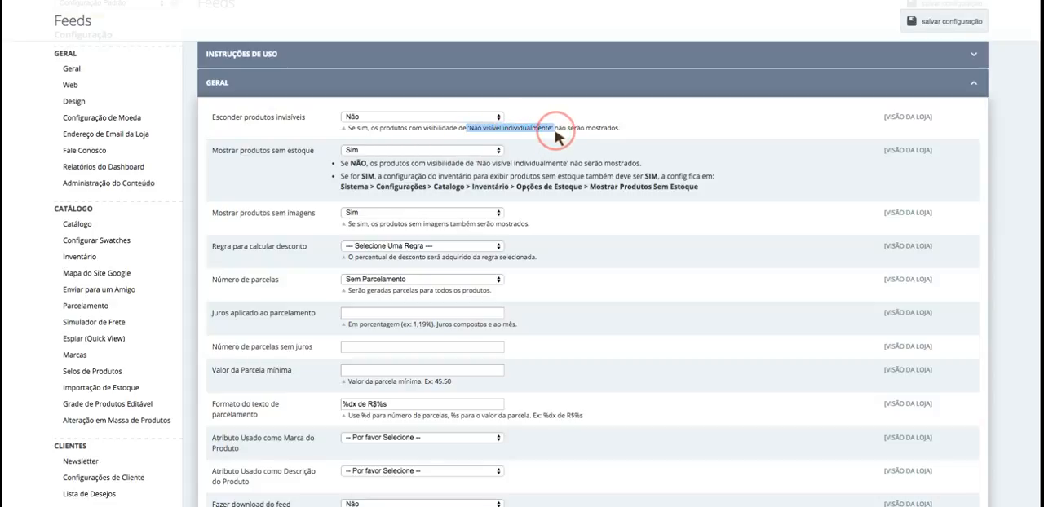
{"action": "left_click", "coordinate": [551, 137]}
{"action": "left_click_drag", "start_coordinate": [466, 124], "coordinate": [560, 134]}
{"action": "left_click", "coordinate": [547, 139]}
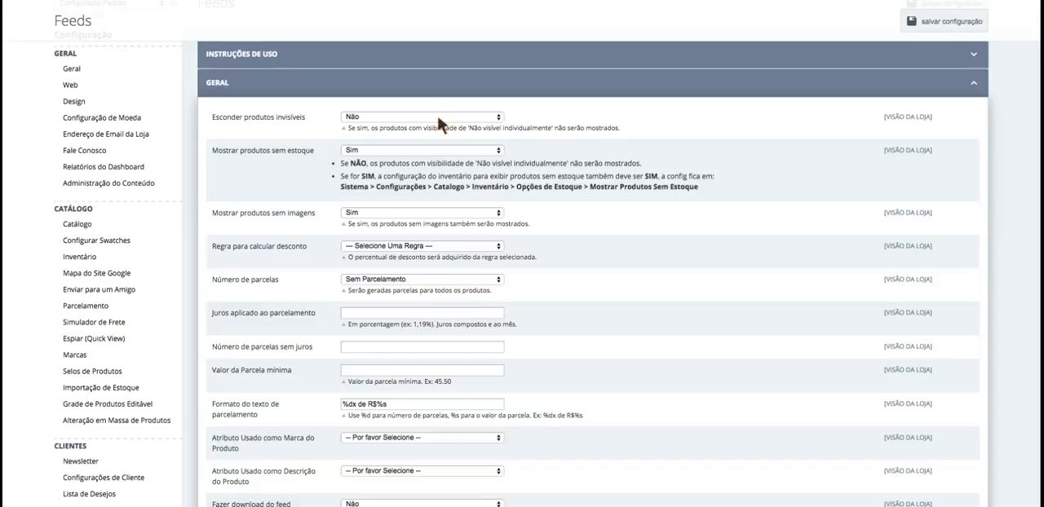
{"action": "left_click", "coordinate": [383, 115]}
- Review the out-of-stock note, and set Mostrar produtos sem estoque and Mostrar produtos sem imagens to Não
{"action": "scroll", "coordinate": [351, 139], "scroll_direction": "down", "scroll_amount": 1}
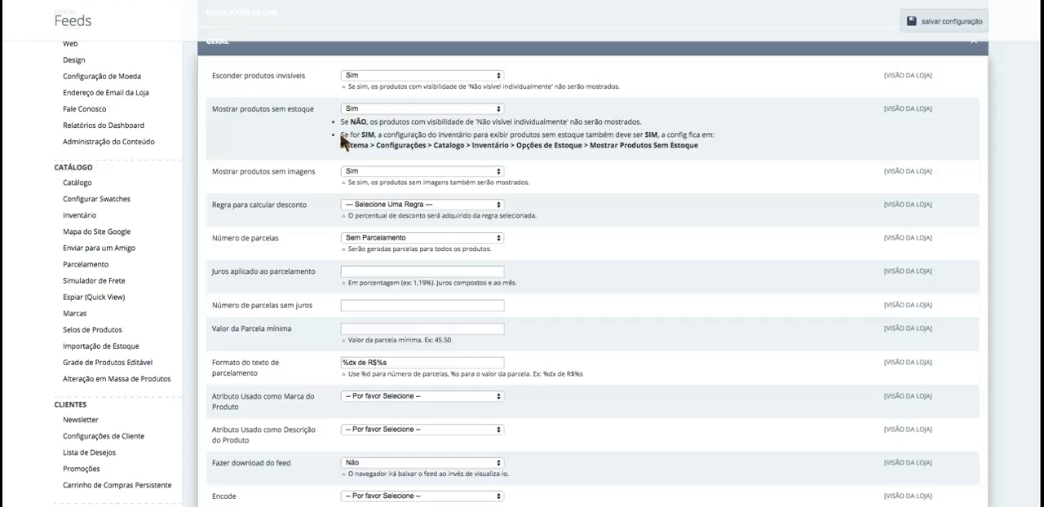
{"action": "left_click_drag", "start_coordinate": [341, 137], "coordinate": [757, 152]}
{"action": "left_click", "coordinate": [687, 147]}
{"action": "scroll", "coordinate": [338, 145], "scroll_direction": "up", "scroll_amount": 1}
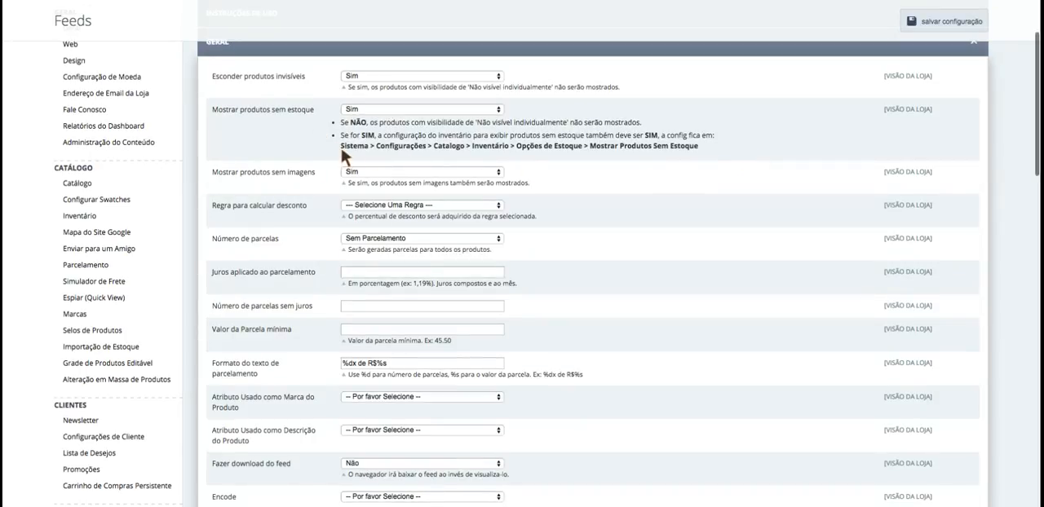
{"action": "left_click_drag", "start_coordinate": [341, 143], "coordinate": [526, 159]}
{"action": "left_click", "coordinate": [499, 138]}
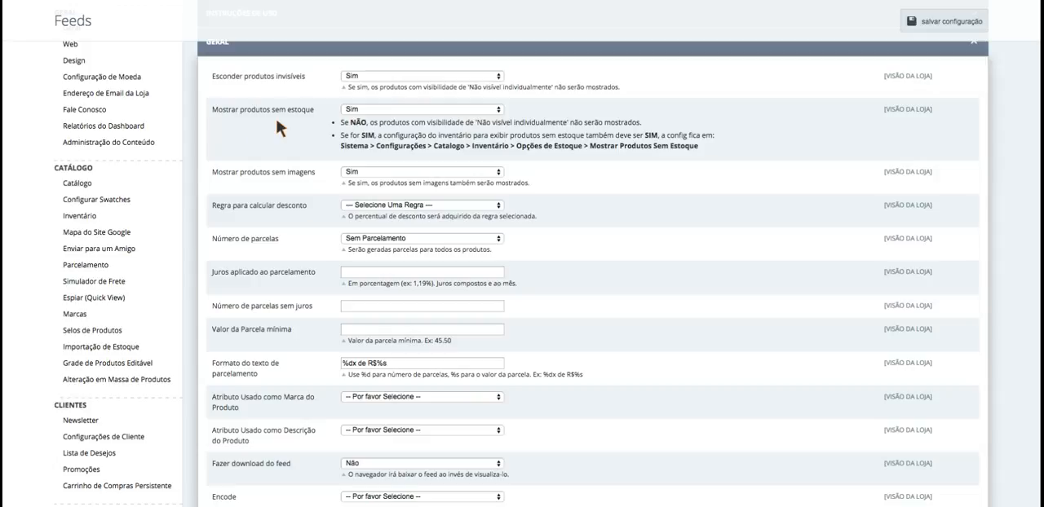
{"action": "left_click", "coordinate": [353, 114]}
{"action": "scroll", "coordinate": [282, 155], "scroll_direction": "down", "scroll_amount": 2}
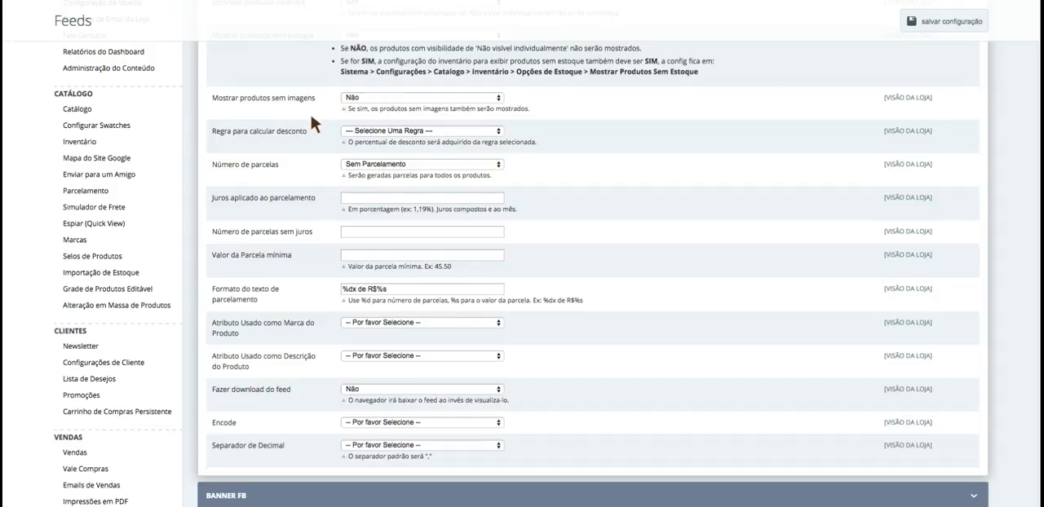
- Choose Desconto a vista - Depósito as the Regra para calcular desconto
{"action": "scroll", "coordinate": [310, 117], "scroll_direction": "down", "scroll_amount": 1}
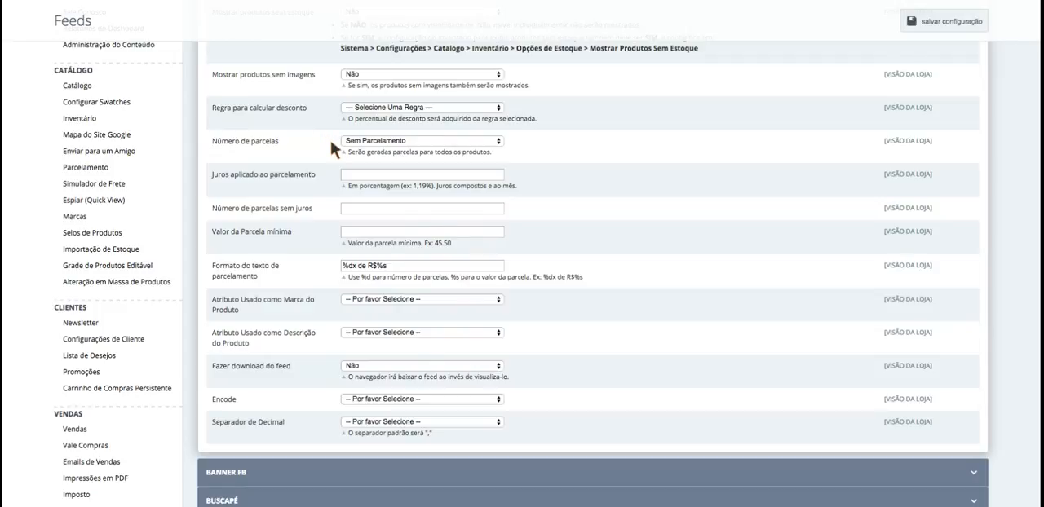
{"action": "scroll", "coordinate": [329, 137], "scroll_direction": "up", "scroll_amount": 2}
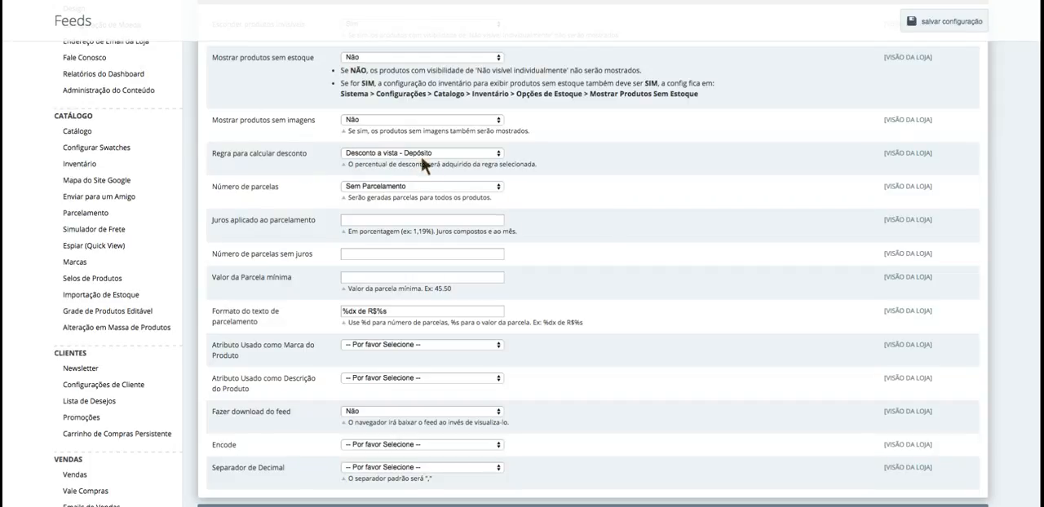
{"action": "left_click", "coordinate": [422, 153]}
{"action": "left_click", "coordinate": [392, 159]}
{"action": "scroll", "coordinate": [314, 163], "scroll_direction": "up", "scroll_amount": 3}
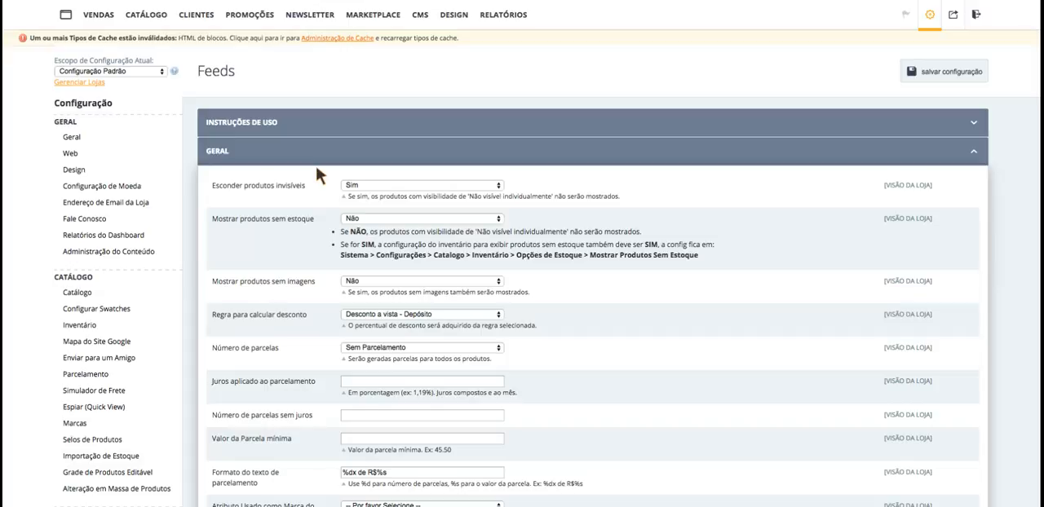
- Try 6x and 10x as the Número de parcelas, and return the setting to 6x
{"action": "scroll", "coordinate": [317, 167], "scroll_direction": "down", "scroll_amount": 3}
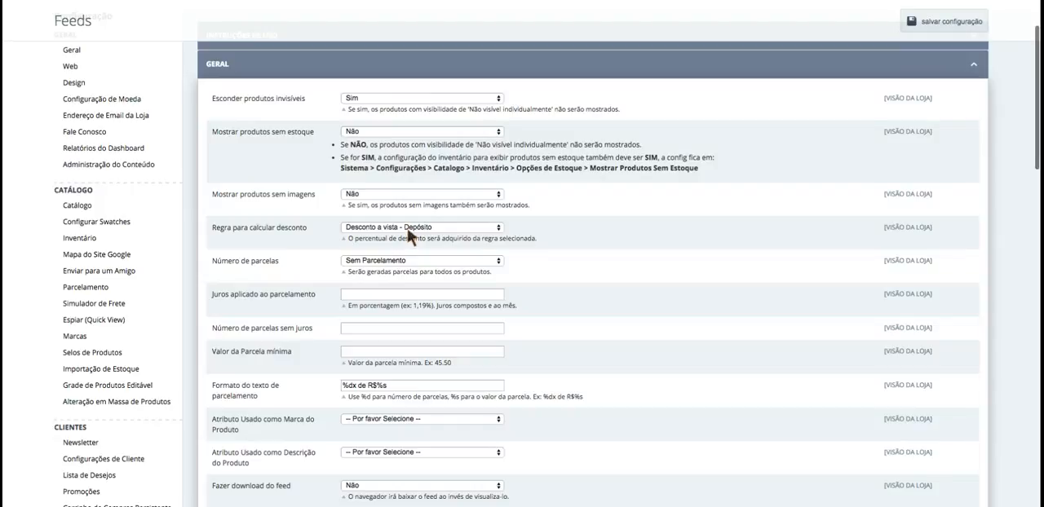
{"action": "scroll", "coordinate": [332, 259], "scroll_direction": "down", "scroll_amount": 2}
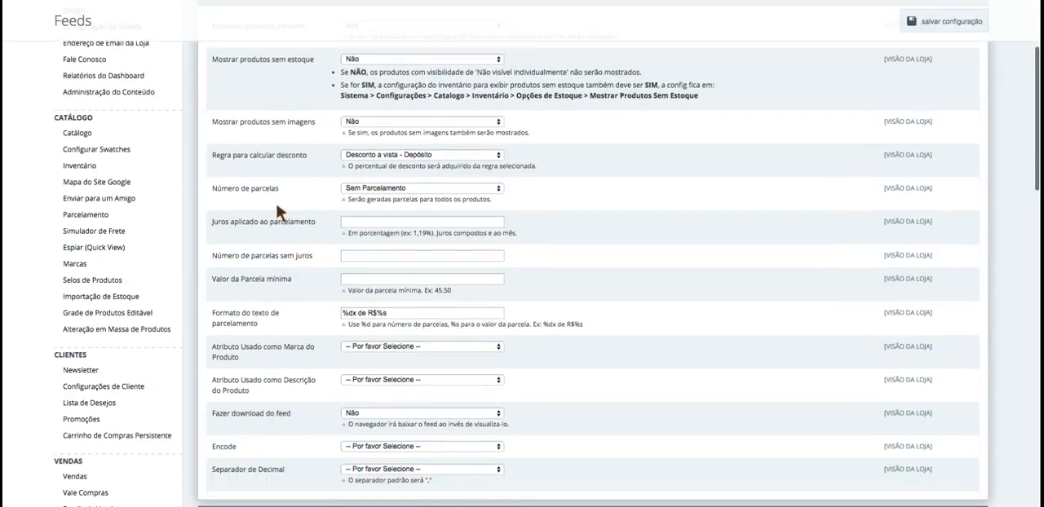
{"action": "left_click", "coordinate": [416, 188]}
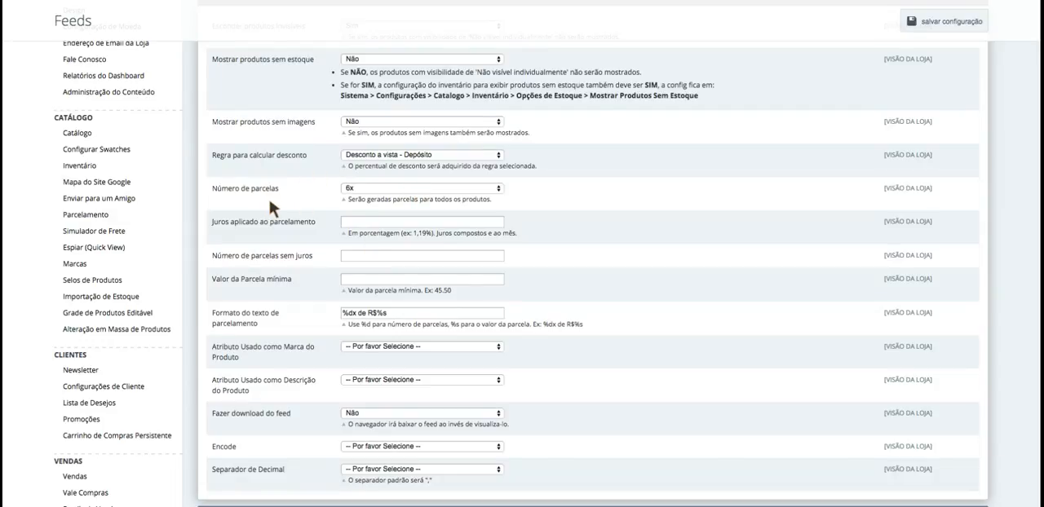
{"action": "scroll", "coordinate": [277, 204], "scroll_direction": "down", "scroll_amount": 1}
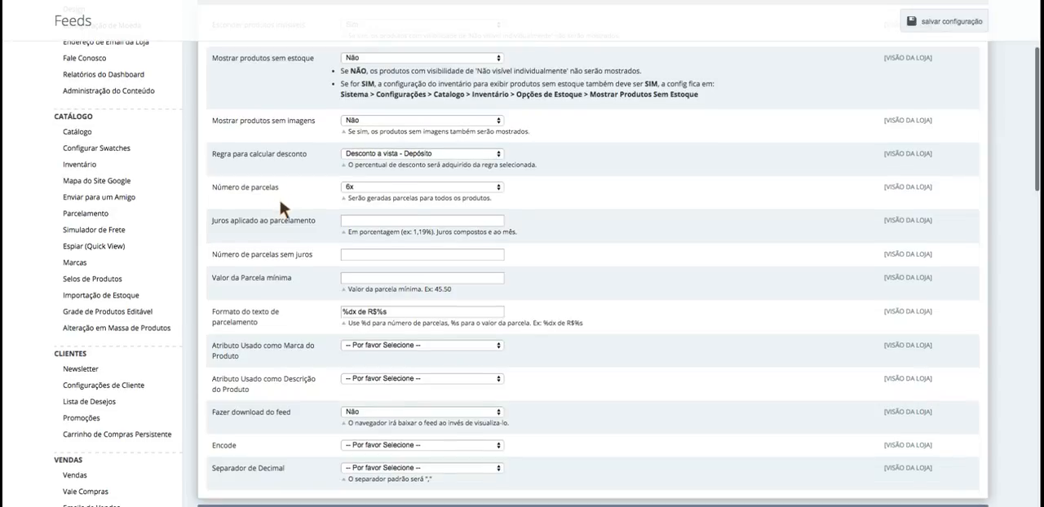
{"action": "left_click", "coordinate": [390, 187]}
{"action": "scroll", "coordinate": [407, 192], "scroll_direction": "down", "scroll_amount": 1}
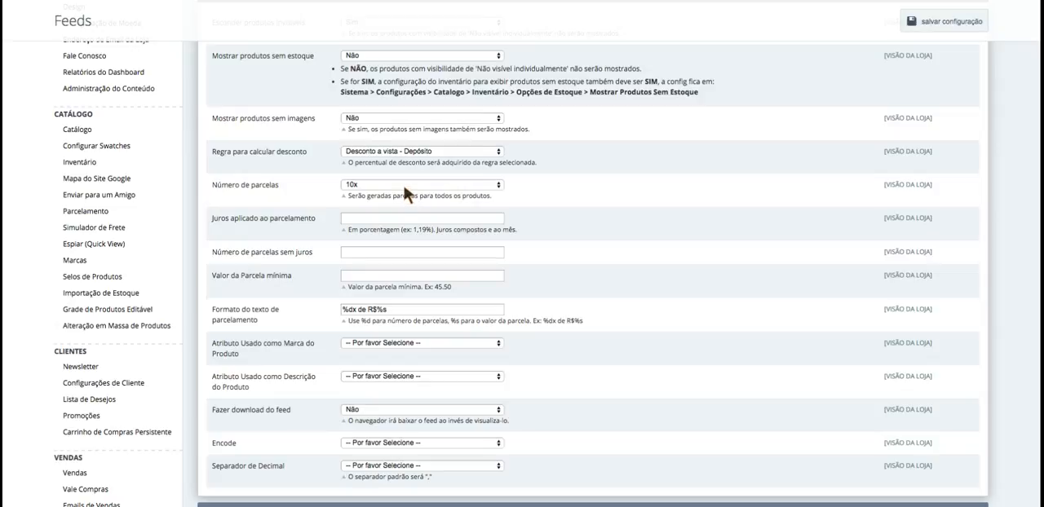
{"action": "left_click", "coordinate": [404, 187]}
{"action": "scroll", "coordinate": [344, 191], "scroll_direction": "down", "scroll_amount": 1}
- Set Juros aplicado ao parcelamento to 2,99% and highlight the entered rate
{"action": "left_click", "coordinate": [343, 198]}
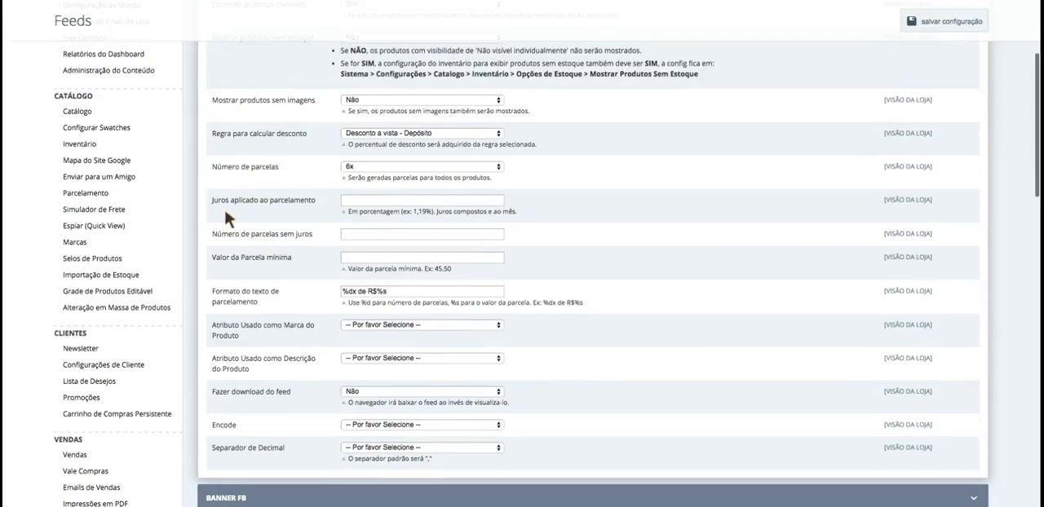
{"action": "left_click", "coordinate": [418, 215]}
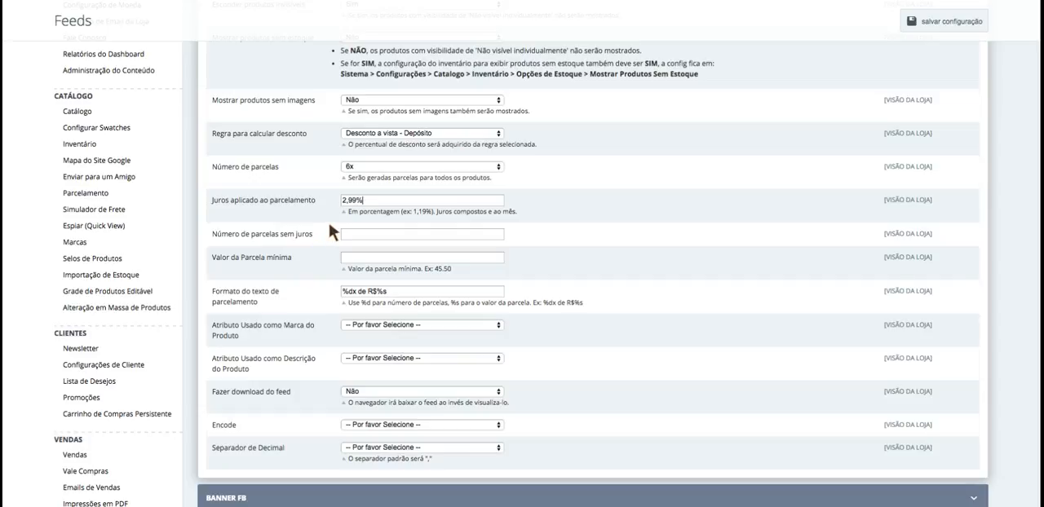
{"action": "left_click_drag", "start_coordinate": [372, 200], "coordinate": [313, 196]}
{"action": "left_click", "coordinate": [370, 201]}
{"action": "double_click", "coordinate": [376, 196]}
{"action": "left_click", "coordinate": [380, 196]}
{"action": "double_click", "coordinate": [380, 196]}
{"action": "left_click", "coordinate": [444, 200]}
- Set Número de parcelas to 3x and clear the Juros aplicado ao parcelamento value
{"action": "left_click", "coordinate": [354, 165]}
{"action": "left_click_drag", "start_coordinate": [376, 201], "coordinate": [302, 202]}
{"action": "key", "text": "BackSpace"}
{"action": "scroll", "coordinate": [297, 224], "scroll_direction": "down", "scroll_amount": 2}
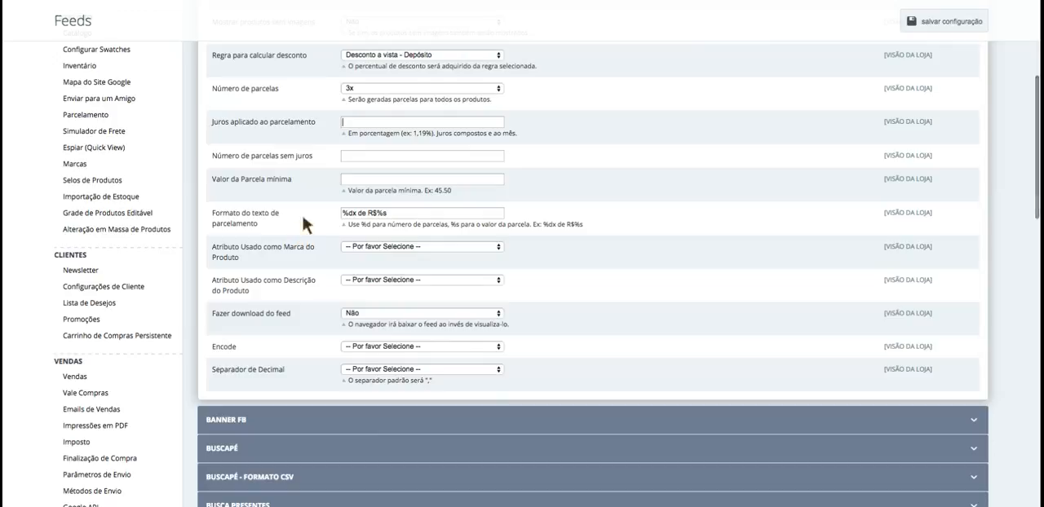
{"action": "scroll", "coordinate": [322, 176], "scroll_direction": "down", "scroll_amount": 1}
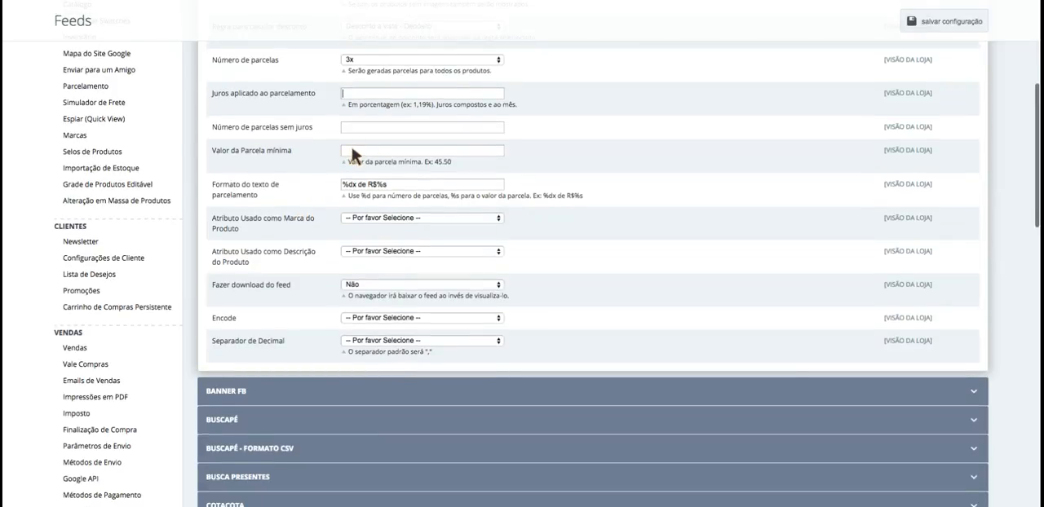
- Set Número de parcelas to 12x, with 2,99% as Juros aplicado ao parcelamento and 3 as Número de parcelas sem juros
{"action": "scroll", "coordinate": [315, 174], "scroll_direction": "up", "scroll_amount": 2}
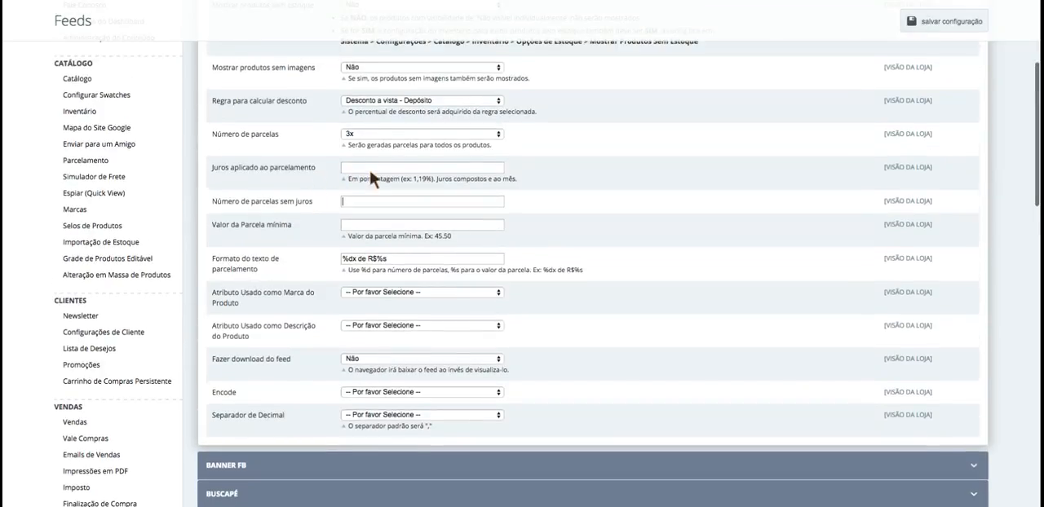
{"action": "left_click", "coordinate": [270, 189]}
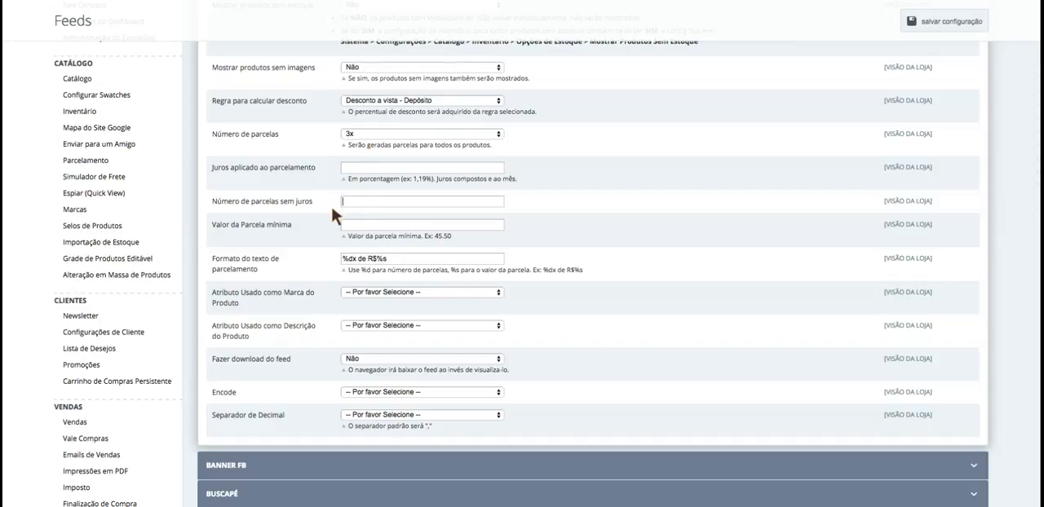
{"action": "left_click", "coordinate": [368, 169]}
{"action": "double_click", "coordinate": [368, 168]}
{"action": "left_click", "coordinate": [351, 203]}
{"action": "left_click", "coordinate": [356, 202]}
{"action": "scroll", "coordinate": [326, 198], "scroll_direction": "up", "scroll_amount": 1}
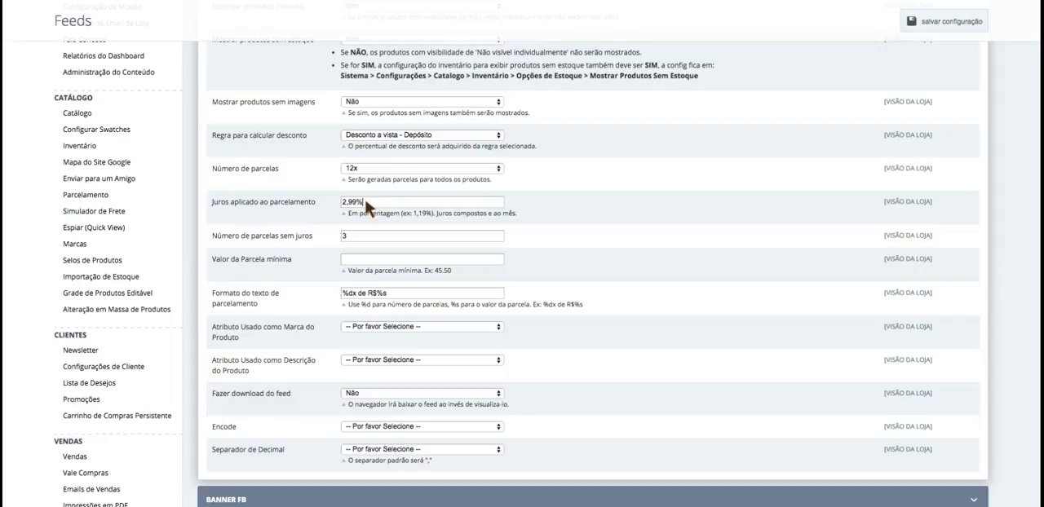
- Clear the interest rate and the interest-free installment count, and set Número de parcelas back to 3x
{"action": "left_click_drag", "start_coordinate": [362, 237], "coordinate": [310, 228]}
{"action": "key", "text": "BackSpace"}
{"action": "key", "text": "BackSpace"}
- Enter 10 as the Valor da Parcela mínima and clear the field again
{"action": "scroll", "coordinate": [324, 187], "scroll_direction": "down", "scroll_amount": 3}
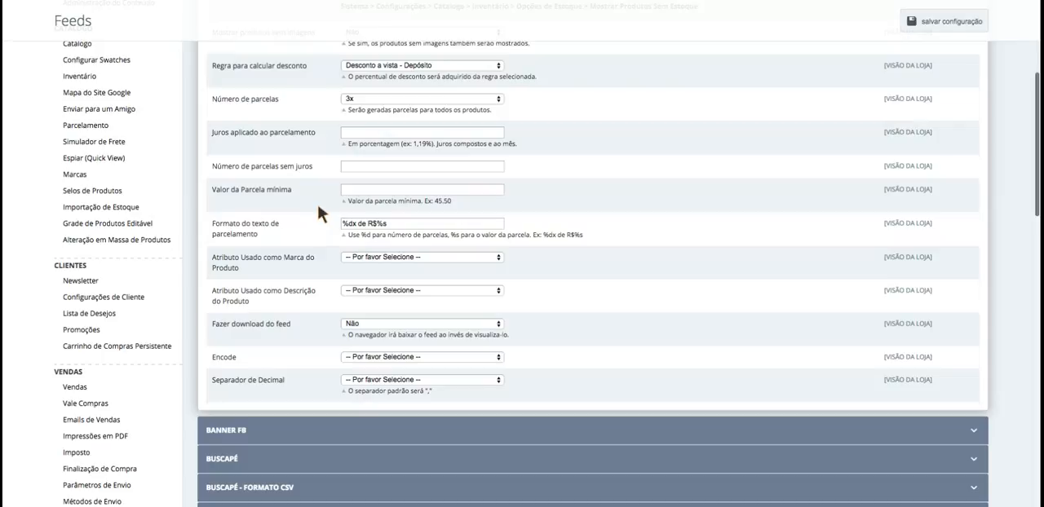
{"action": "left_click", "coordinate": [387, 194]}
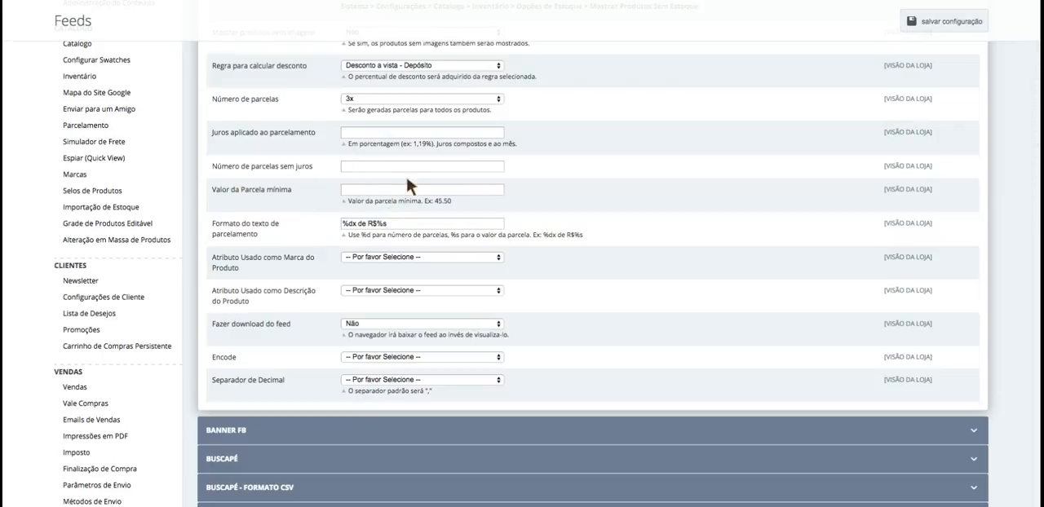
{"action": "scroll", "coordinate": [374, 196], "scroll_direction": "up", "scroll_amount": 1}
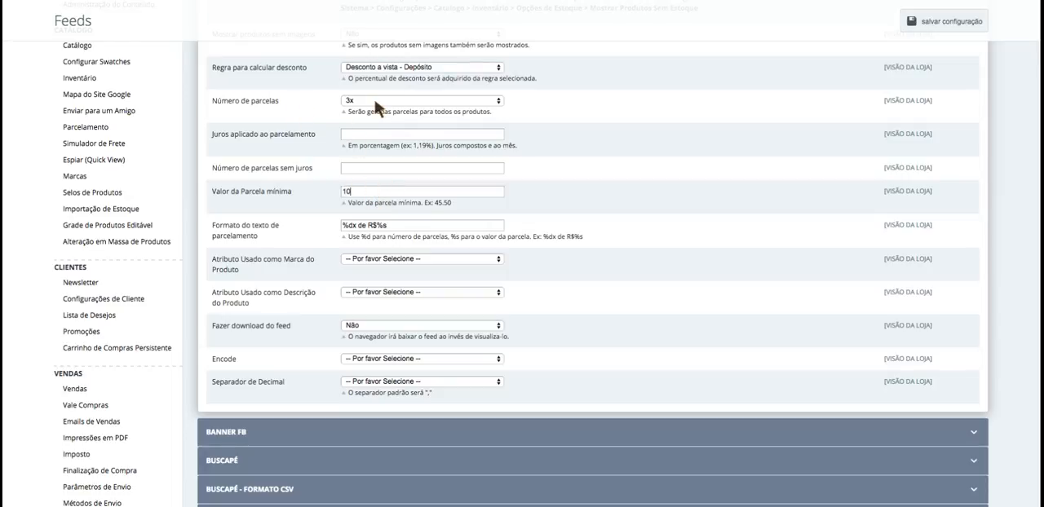
{"action": "left_click_drag", "start_coordinate": [358, 189], "coordinate": [308, 185]}
{"action": "double_click", "coordinate": [369, 196]}
{"action": "scroll", "coordinate": [342, 203], "scroll_direction": "down", "scroll_amount": 2}
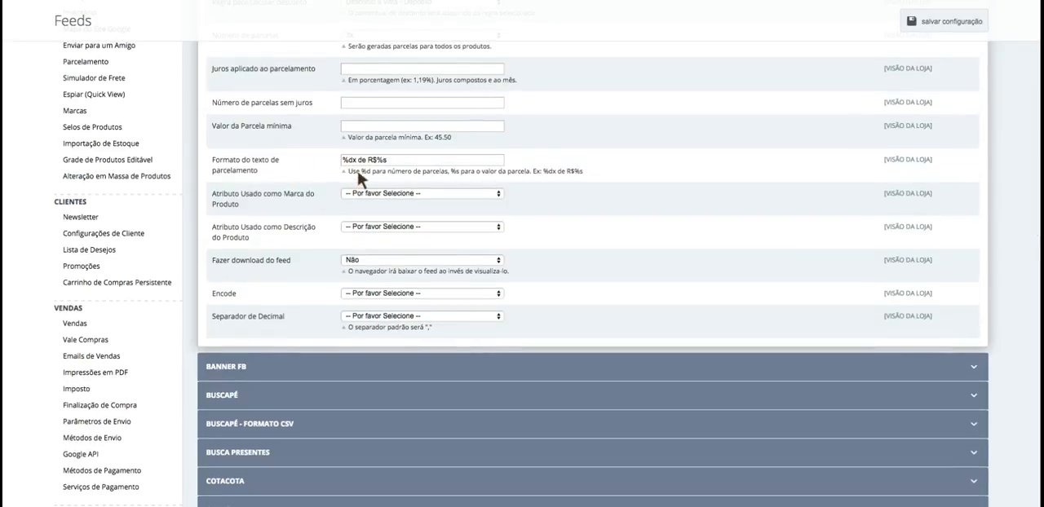
- Examine the Formato do texto de parcelamento value and its note on the %d and %s placeholders
{"action": "left_click_drag", "start_coordinate": [362, 171], "coordinate": [372, 170]}
{"action": "left_click", "coordinate": [440, 172]}
{"action": "left_click_drag", "start_coordinate": [572, 171], "coordinate": [591, 174]}
{"action": "left_click", "coordinate": [413, 161]}
{"action": "left_click_drag", "start_coordinate": [394, 160], "coordinate": [298, 161]}
{"action": "left_click", "coordinate": [411, 165]}
{"action": "left_click_drag", "start_coordinate": [405, 159], "coordinate": [317, 156]}
{"action": "left_click", "coordinate": [422, 158]}
{"action": "left_click_drag", "start_coordinate": [411, 158], "coordinate": [323, 156]}
{"action": "left_click", "coordinate": [402, 155]}
{"action": "scroll", "coordinate": [304, 157], "scroll_direction": "down", "scroll_amount": 1}
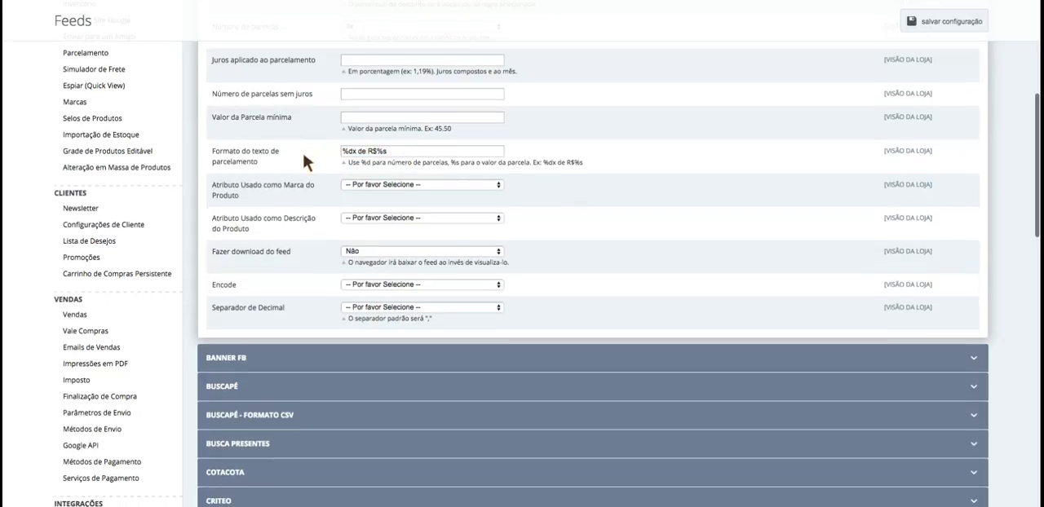
{"action": "left_click_drag", "start_coordinate": [399, 152], "coordinate": [288, 150]}
{"action": "left_click", "coordinate": [392, 151]}
{"action": "scroll", "coordinate": [295, 153], "scroll_direction": "down", "scroll_amount": 2}
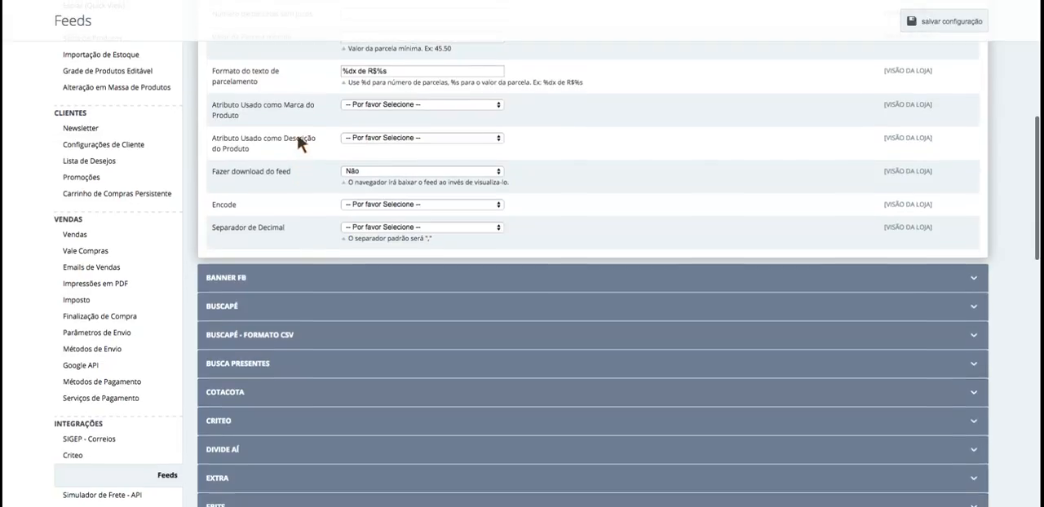
- Review the settings for the attributes used as Marca do Produto and Descrição do Produto, including the available brand attribute options
{"action": "scroll", "coordinate": [363, 143], "scroll_direction": "up", "scroll_amount": 1}
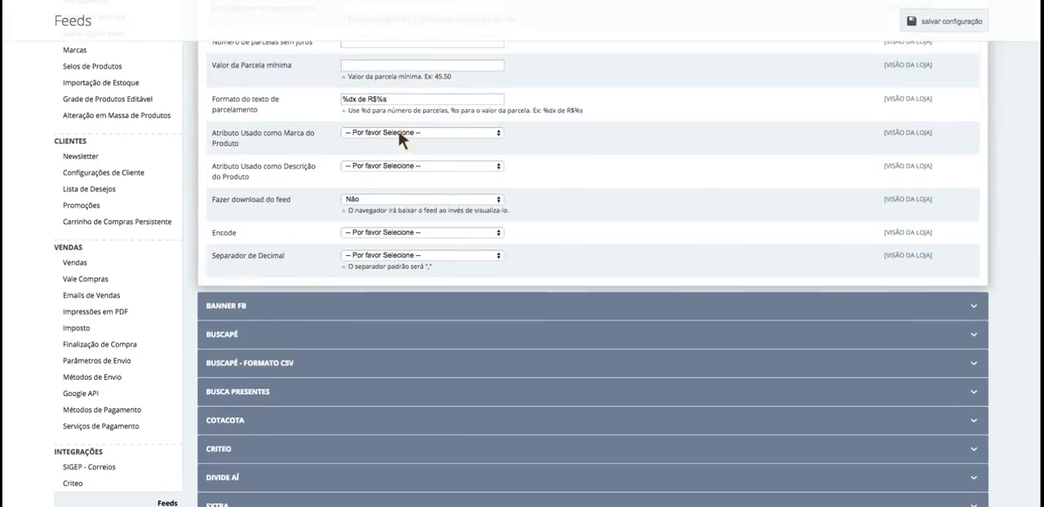
{"action": "left_click", "coordinate": [463, 130]}
{"action": "left_click", "coordinate": [463, 131]}
{"action": "scroll", "coordinate": [301, 150], "scroll_direction": "down", "scroll_amount": 1}
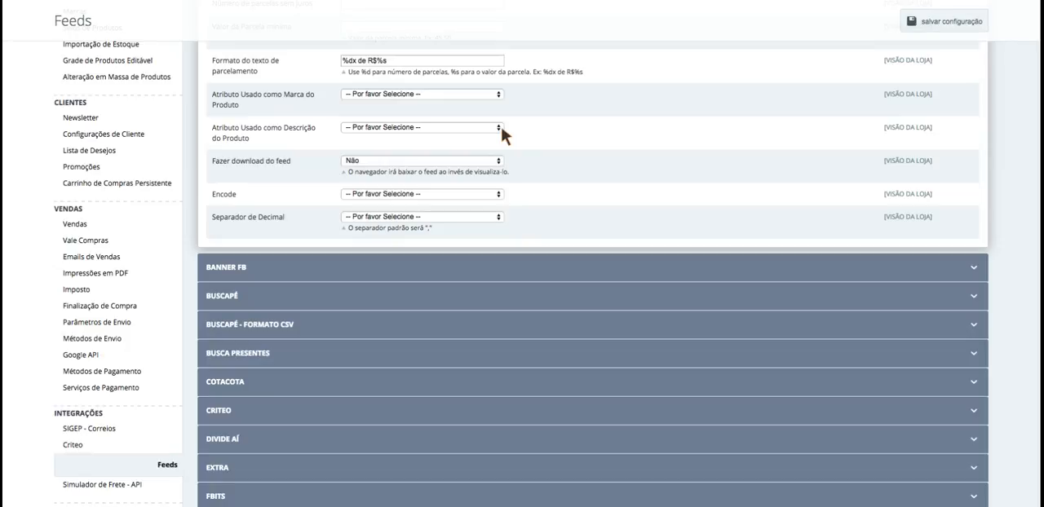
{"action": "scroll", "coordinate": [371, 140], "scroll_direction": "up", "scroll_amount": 1}
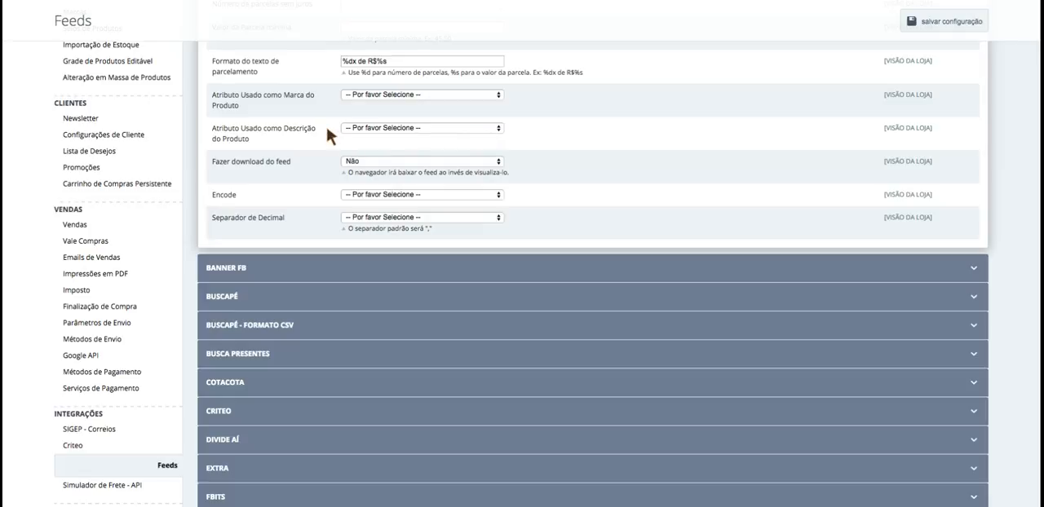
{"action": "scroll", "coordinate": [293, 233], "scroll_direction": "down", "scroll_amount": 2}
{"action": "scroll", "coordinate": [294, 231], "scroll_direction": "up", "scroll_amount": 5}
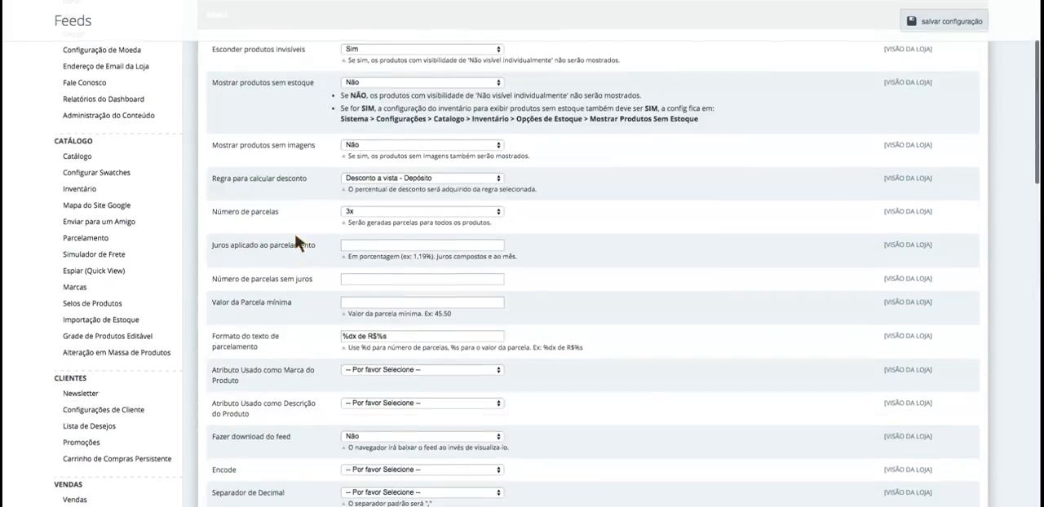
{"action": "scroll", "coordinate": [294, 230], "scroll_direction": "down", "scroll_amount": 5}
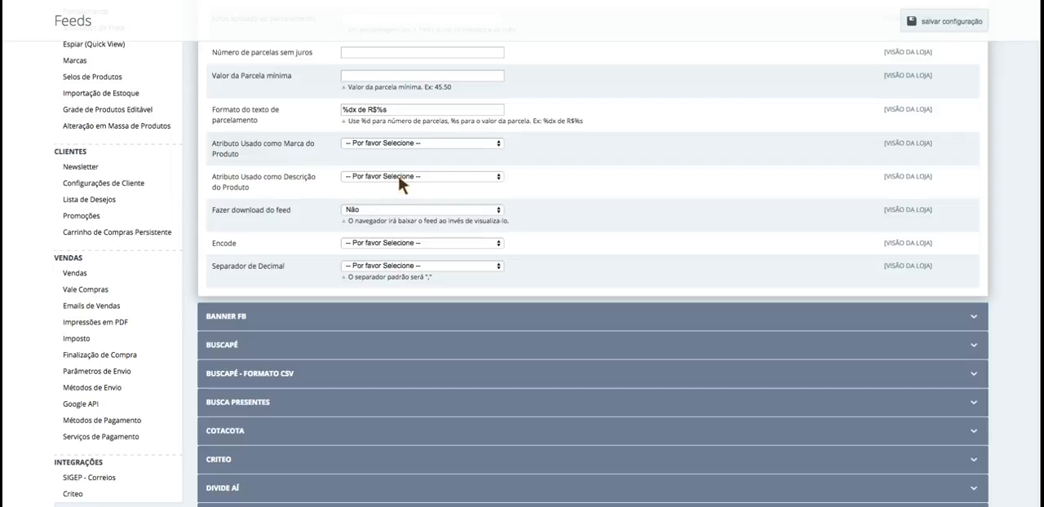
{"action": "left_click_drag", "start_coordinate": [277, 174], "coordinate": [323, 187]}
{"action": "left_click", "coordinate": [321, 186]}
- Review the Fazer download do feed setting and its options, keeping Não selected
{"action": "scroll", "coordinate": [309, 186], "scroll_direction": "down", "scroll_amount": 3}
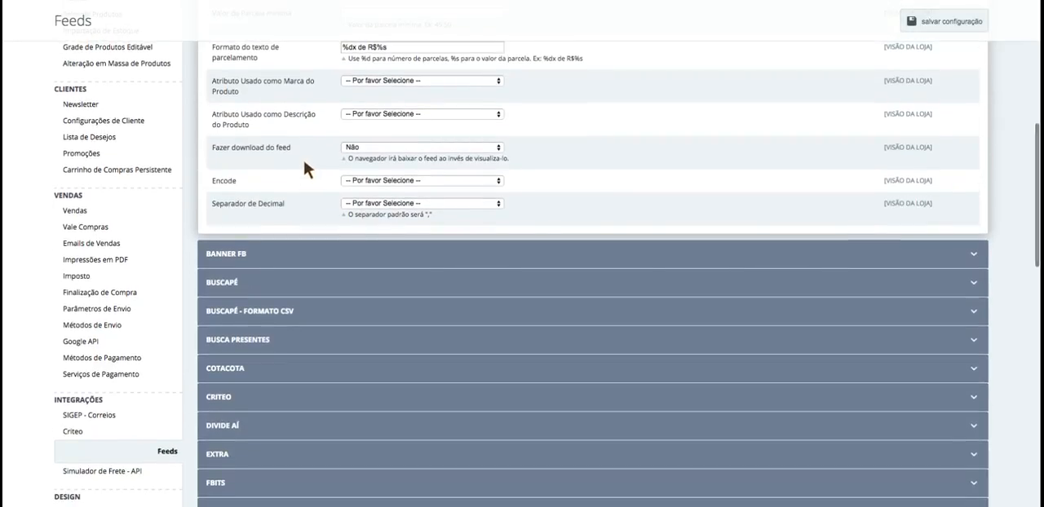
{"action": "scroll", "coordinate": [218, 148], "scroll_direction": "up", "scroll_amount": 1}
{"action": "left_click_drag", "start_coordinate": [210, 152], "coordinate": [303, 163]}
{"action": "scroll", "coordinate": [304, 164], "scroll_direction": "down", "scroll_amount": 1}
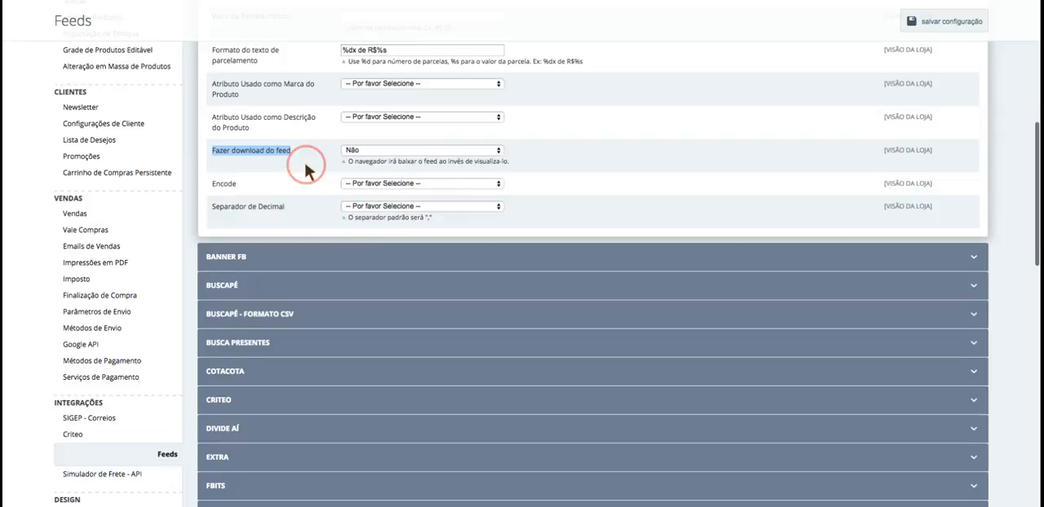
{"action": "left_click", "coordinate": [305, 163]}
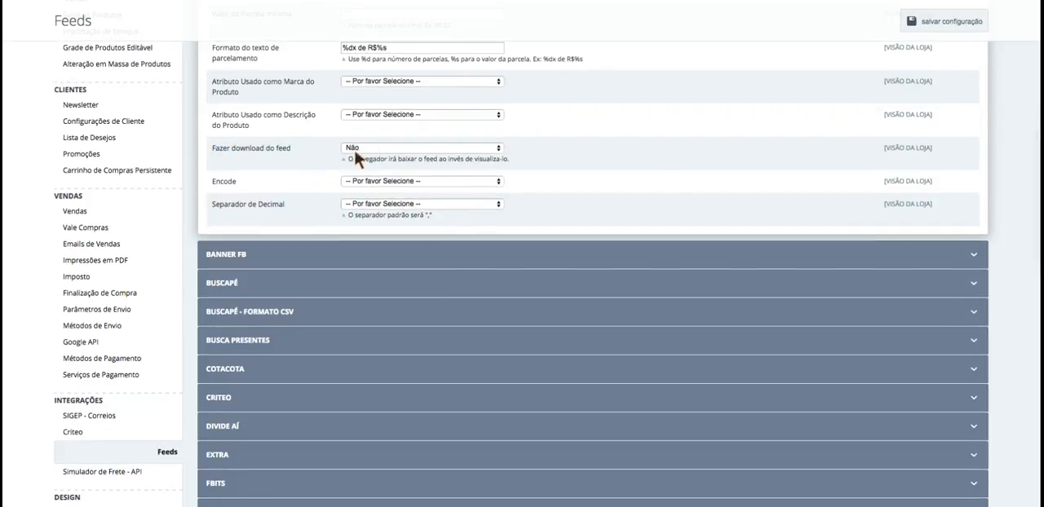
{"action": "left_click", "coordinate": [354, 150]}
{"action": "left_click", "coordinate": [355, 137]}
{"action": "left_click", "coordinate": [391, 145]}
{"action": "left_click", "coordinate": [374, 138]}
- Try iso-8859-1 as the Encode value and reset it to -- Por favor Selecione --
{"action": "scroll", "coordinate": [315, 168], "scroll_direction": "down", "scroll_amount": 1}
{"action": "double_click", "coordinate": [216, 158]}
{"action": "left_click", "coordinate": [264, 157]}
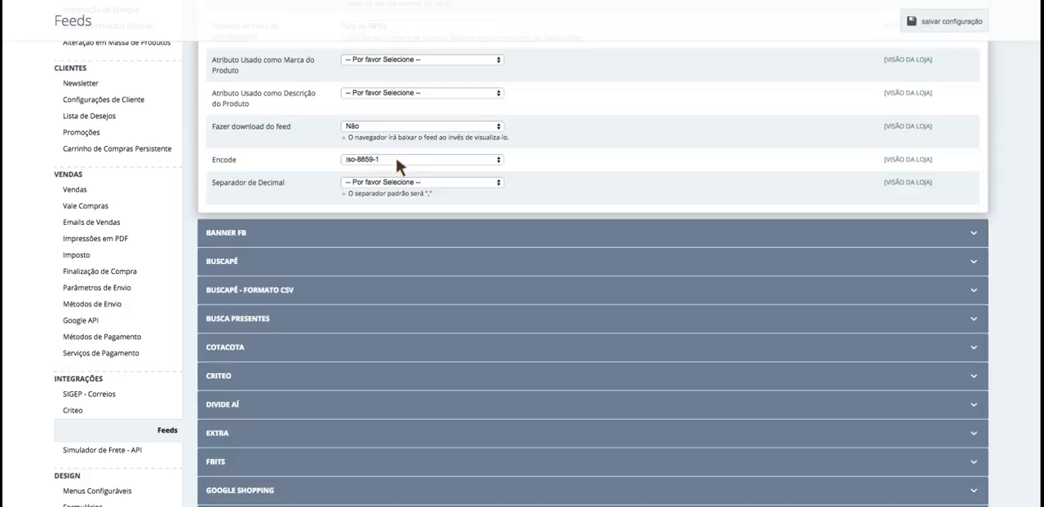
{"action": "left_click", "coordinate": [397, 161]}
{"action": "left_click", "coordinate": [397, 161]}
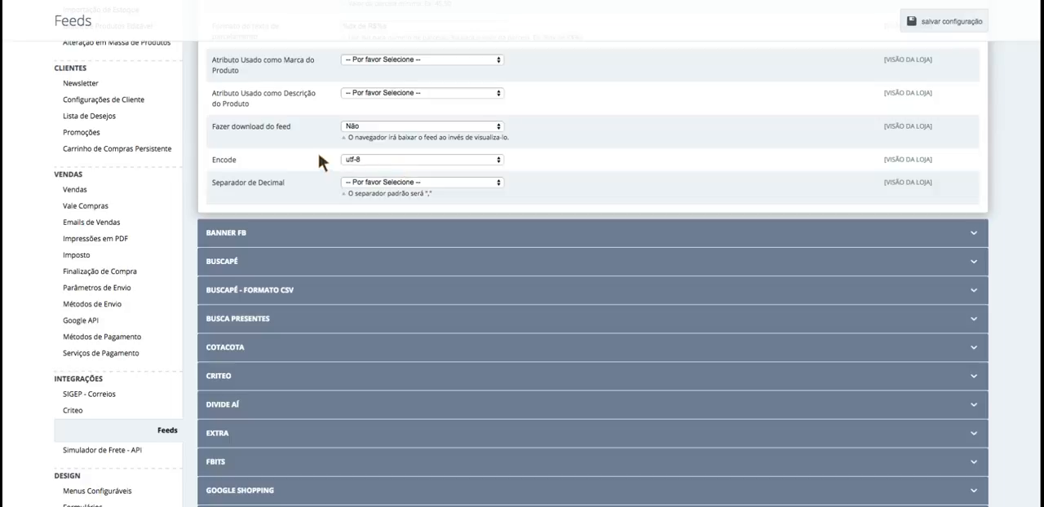
{"action": "left_click", "coordinate": [393, 155]}
{"action": "scroll", "coordinate": [381, 122], "scroll_direction": "down", "scroll_amount": 1}
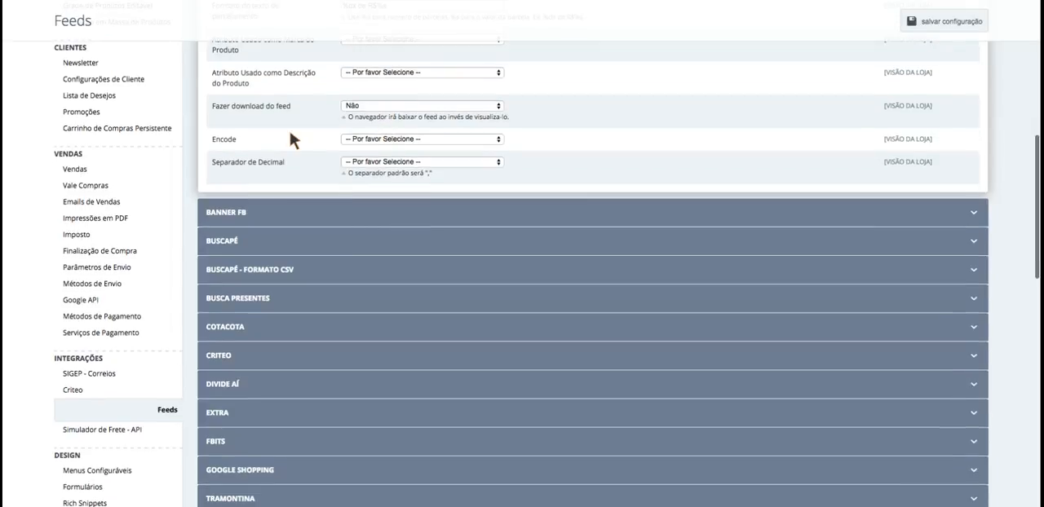
- Check the Separador de Decimal options and return to the beginning of the Geral feed settings
{"action": "left_click", "coordinate": [418, 158]}
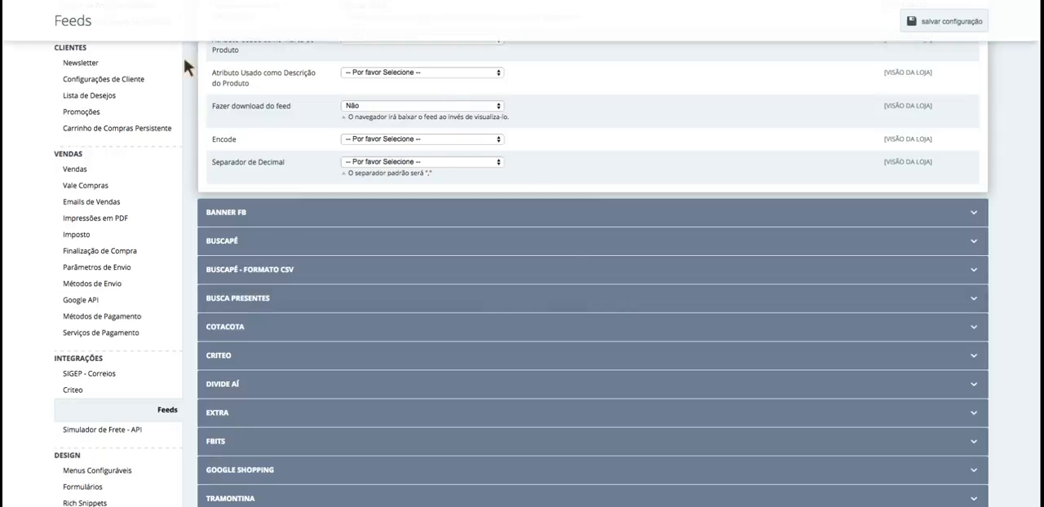
{"action": "scroll", "coordinate": [422, 199], "scroll_direction": "up", "scroll_amount": 1}
{"action": "scroll", "coordinate": [422, 199], "scroll_direction": "up", "scroll_amount": 1}
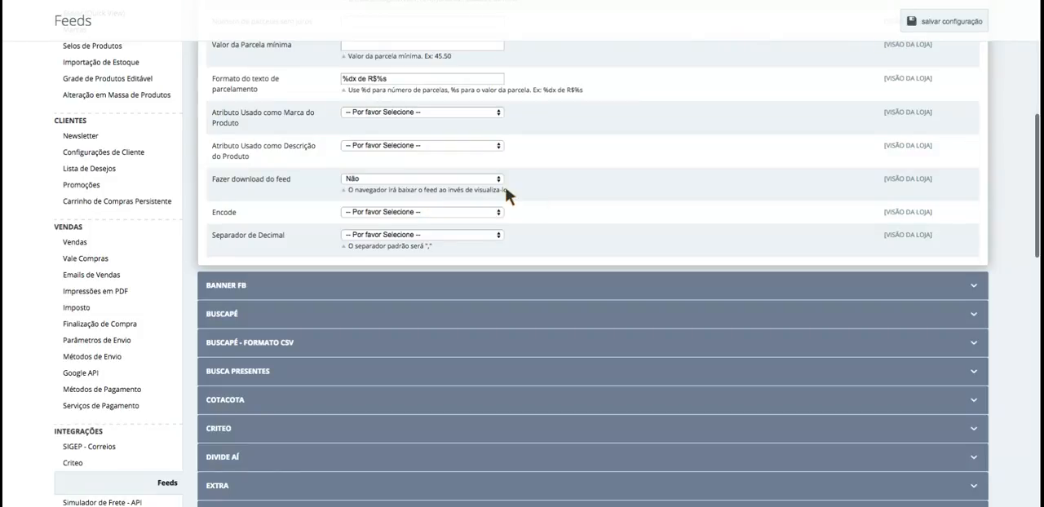
{"action": "scroll", "coordinate": [530, 204], "scroll_direction": "up", "scroll_amount": 10}
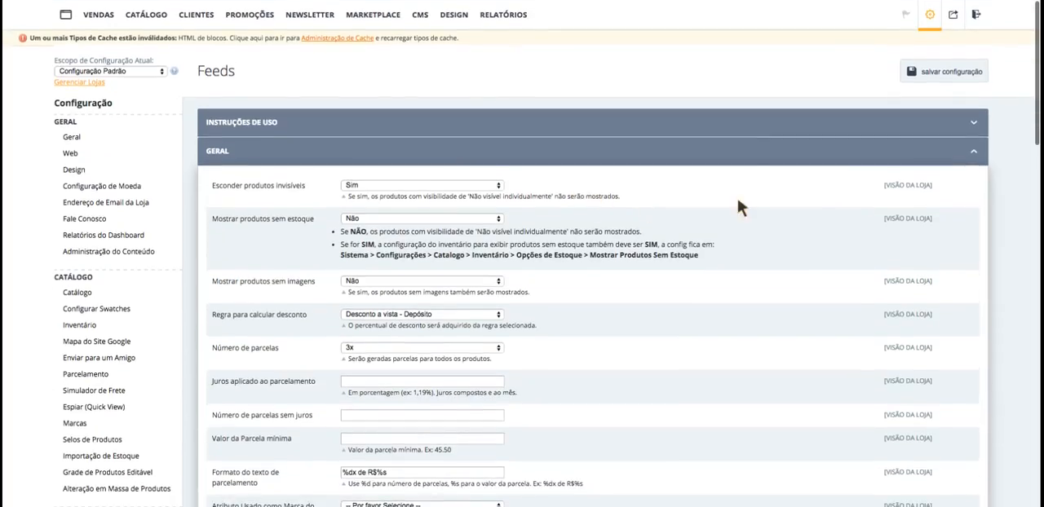